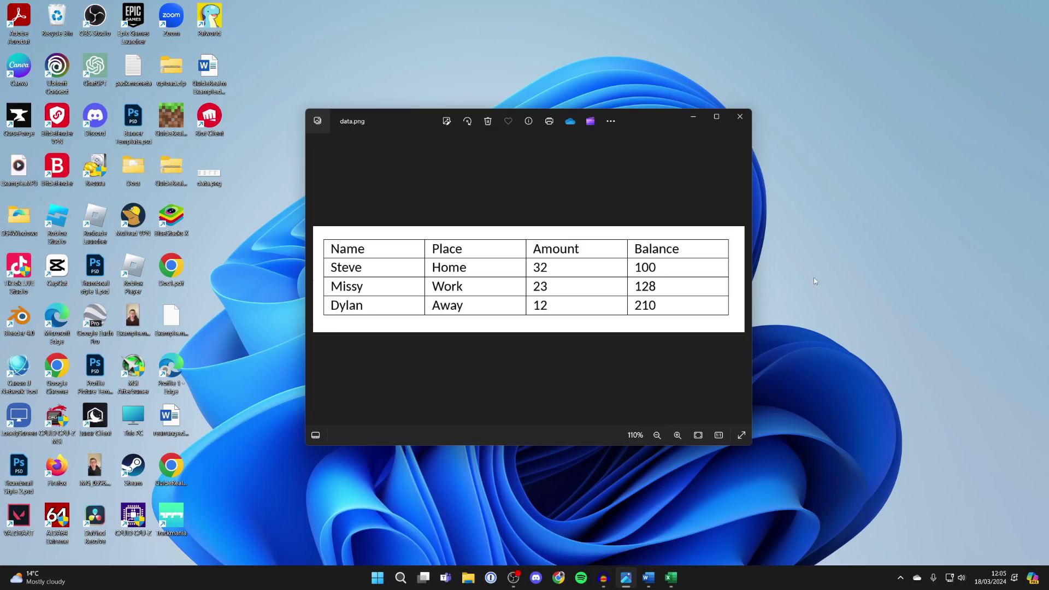
# Step: Close the Photos viewer showing data.png to return to the desktop
pyautogui.click(737, 120)
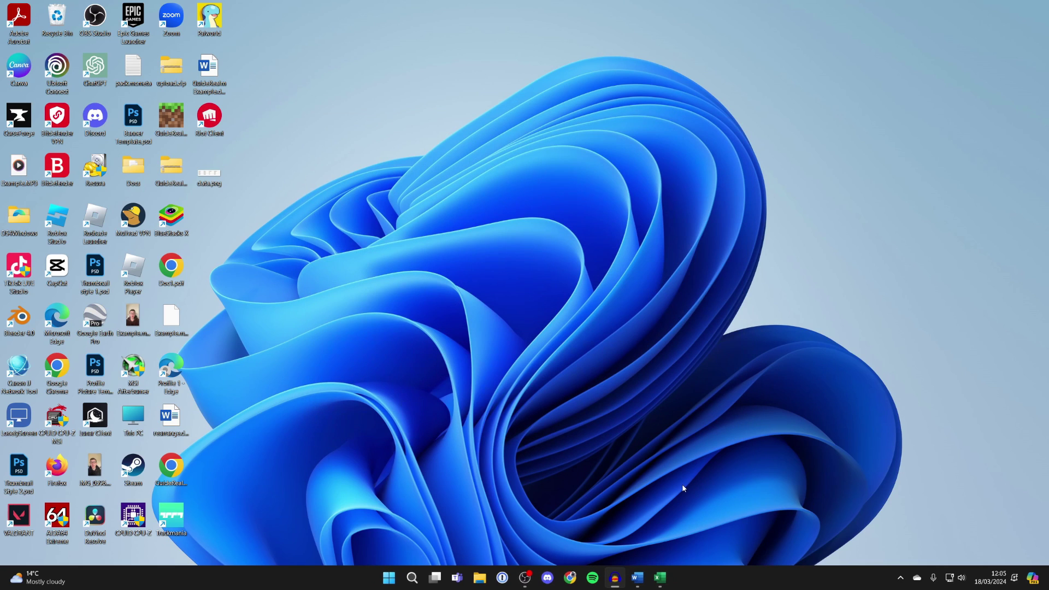
# Step: Insert the data.png table picture into a new blank Word document
pyautogui.click(636, 577)
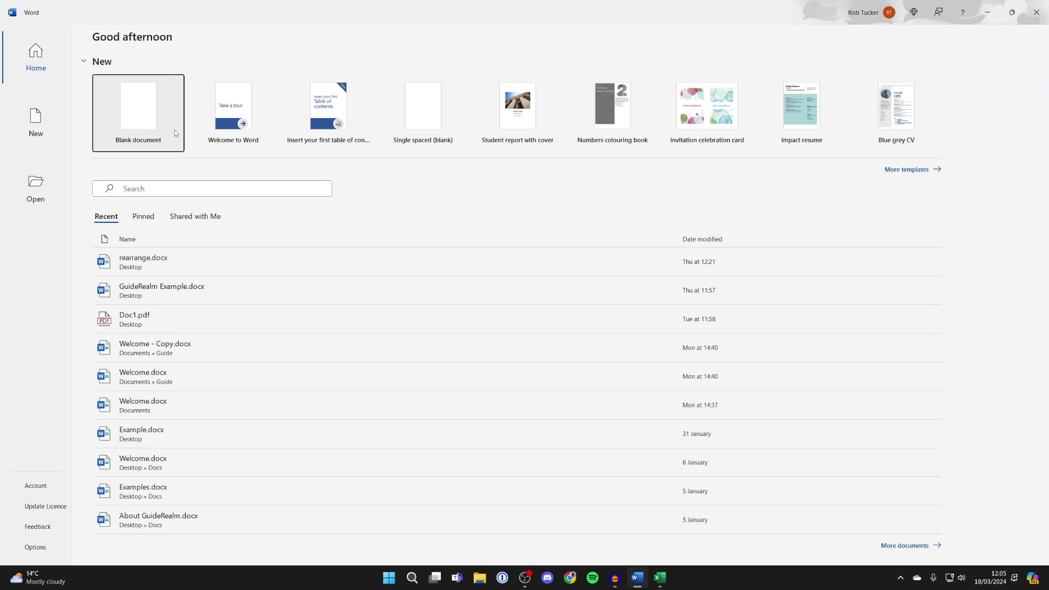
pyautogui.click(176, 133)
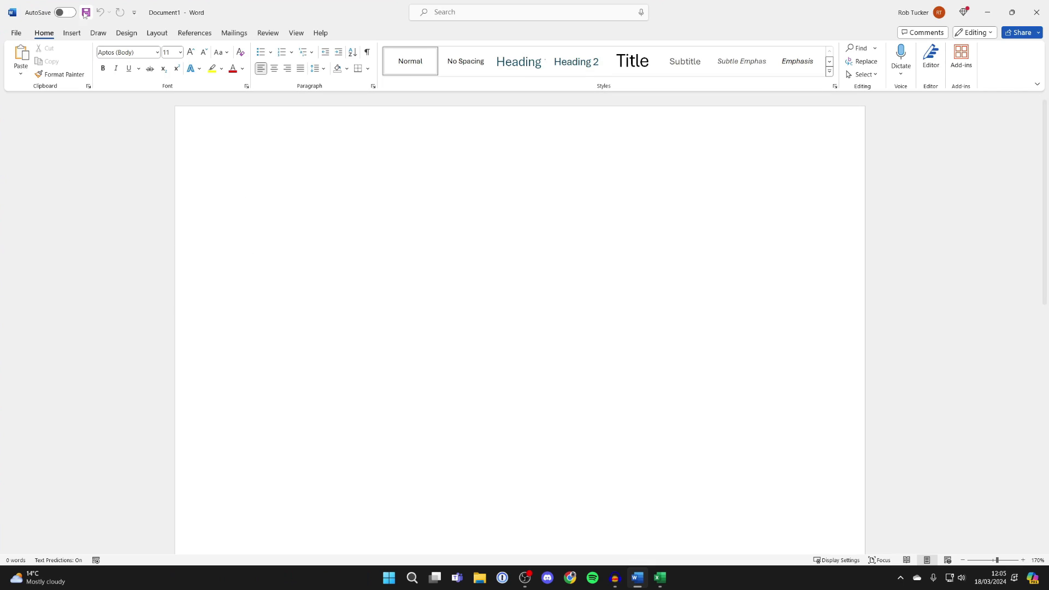
pyautogui.click(72, 33)
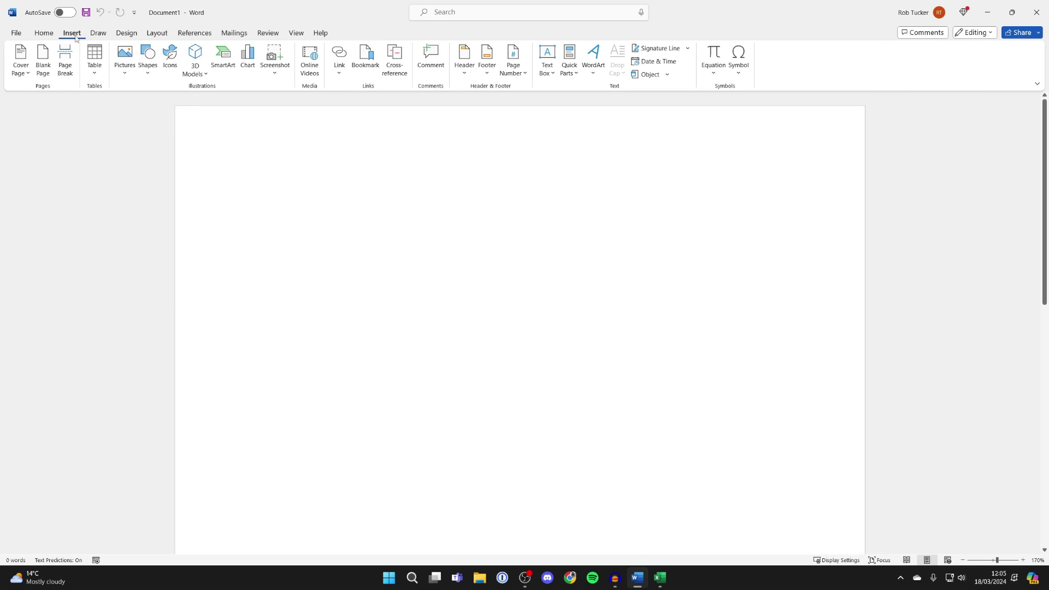
pyautogui.click(125, 65)
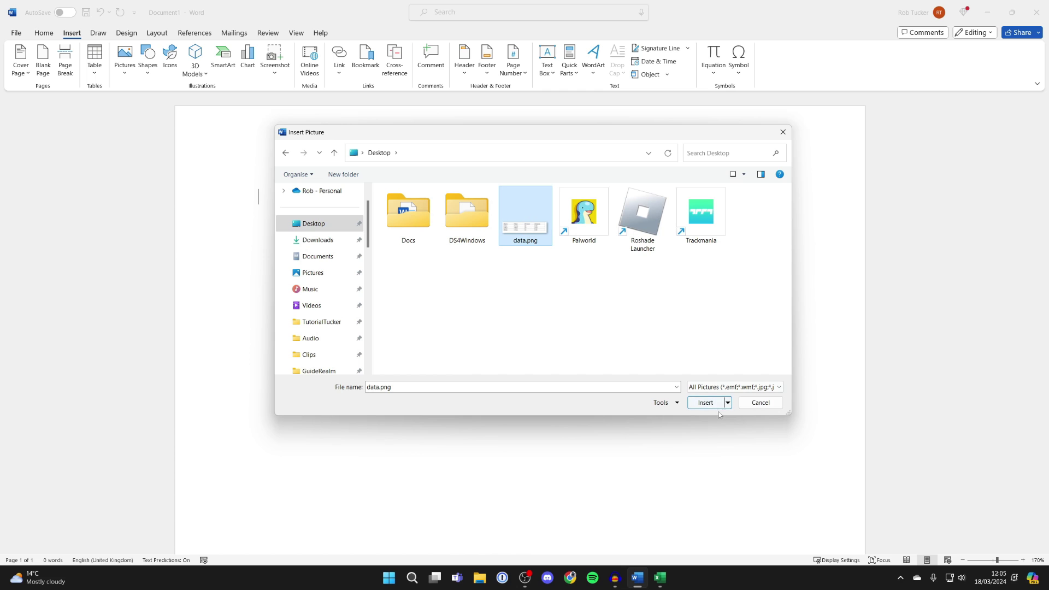
pyautogui.click(707, 402)
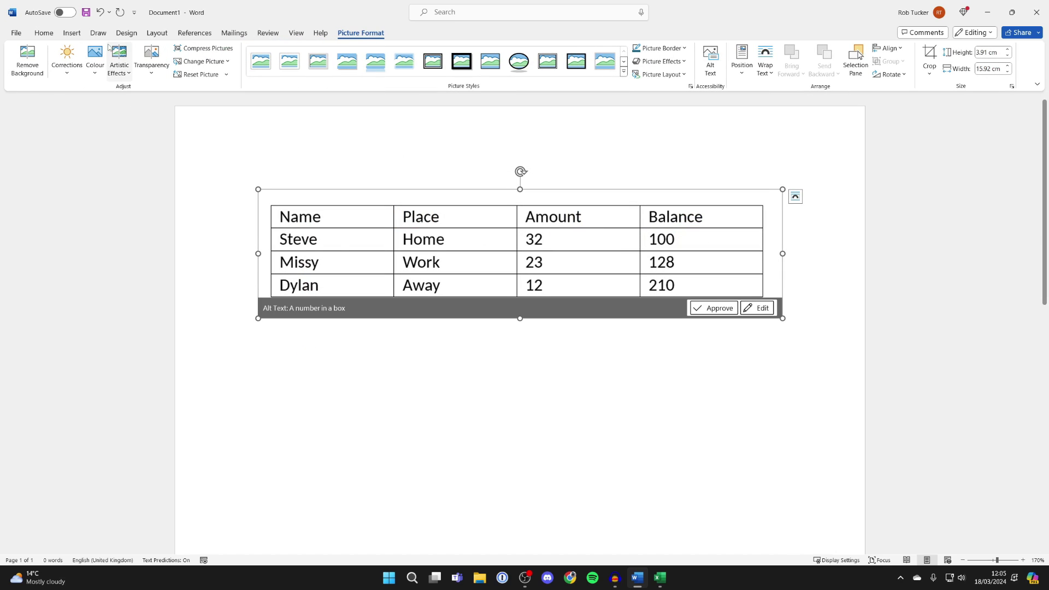
# Step: Export the document as data.pdf to the Desktop and close the browser preview
pyautogui.click(15, 32)
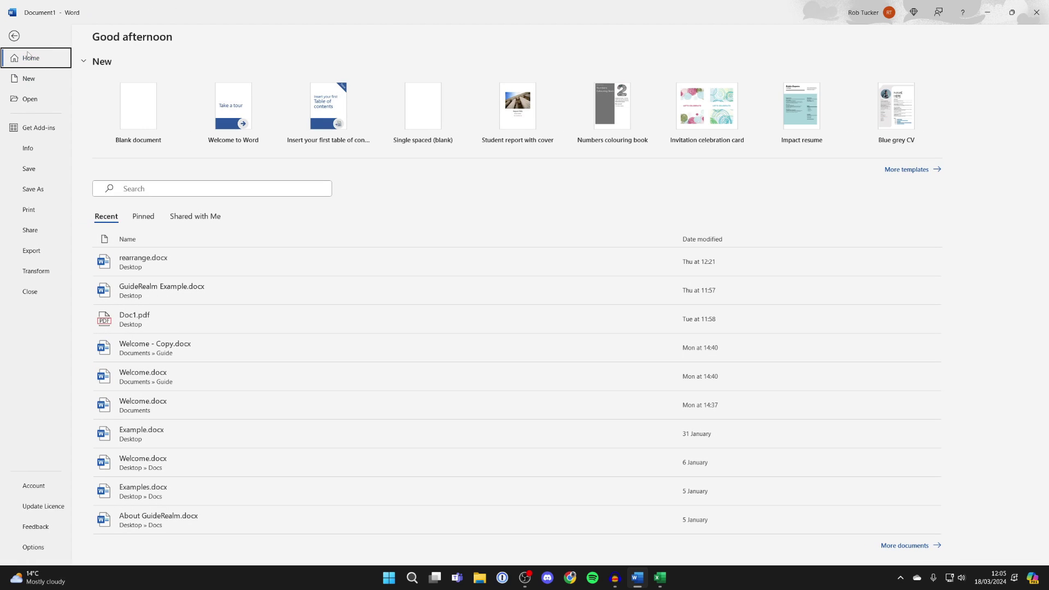
pyautogui.click(38, 252)
pyautogui.click(289, 135)
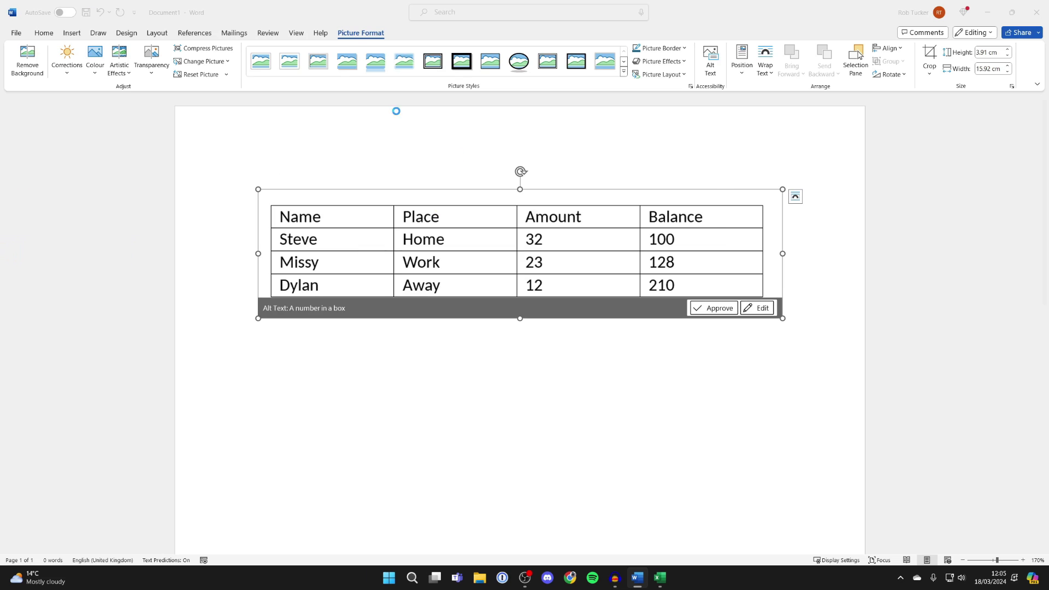
pyautogui.scroll(1, 294, 177)
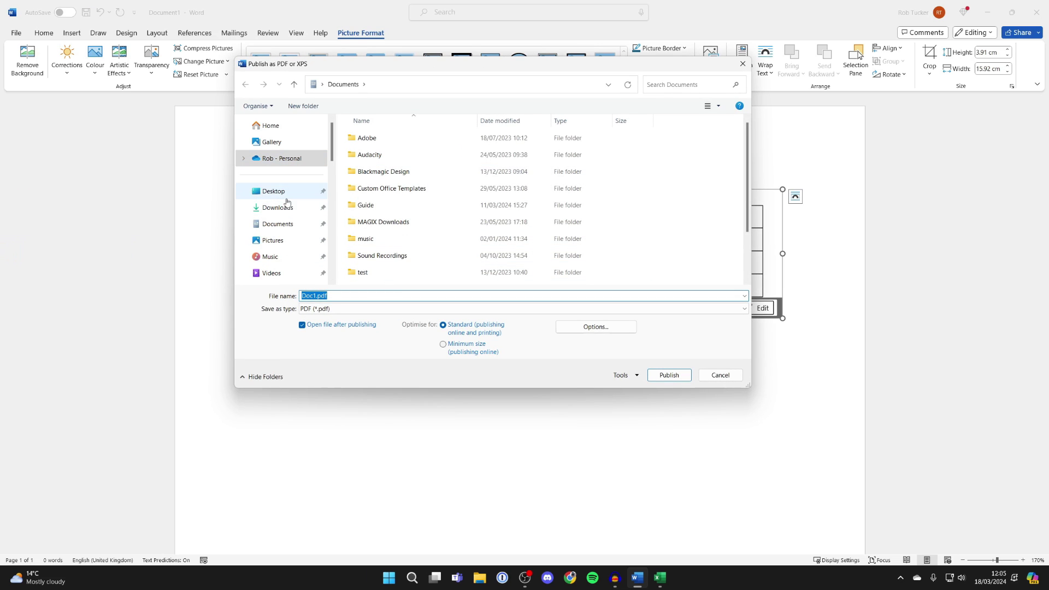
pyautogui.click(278, 194)
pyautogui.click(360, 296)
pyautogui.write('data')
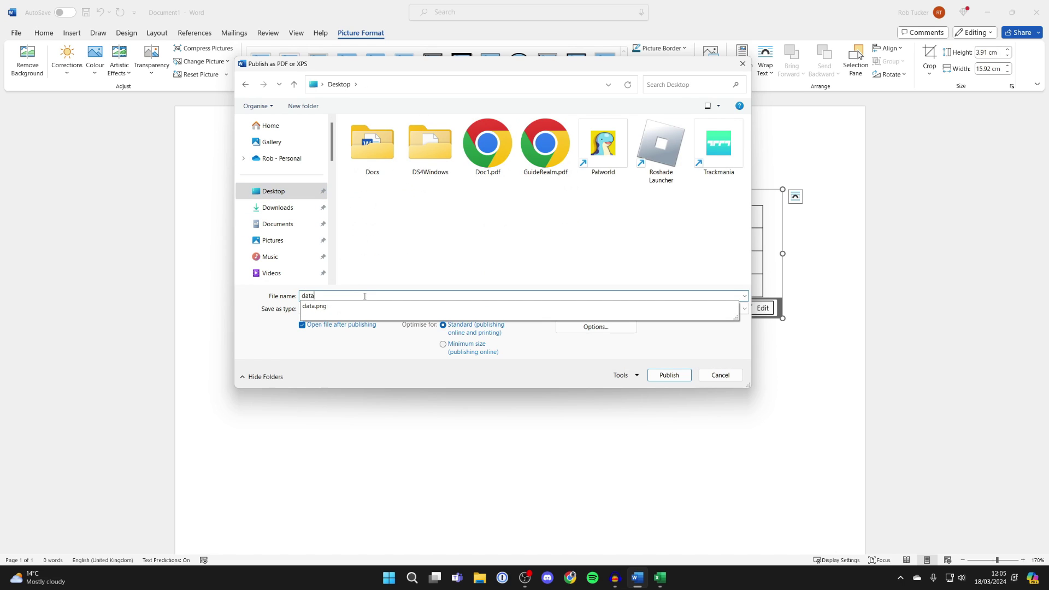
pyautogui.click(665, 376)
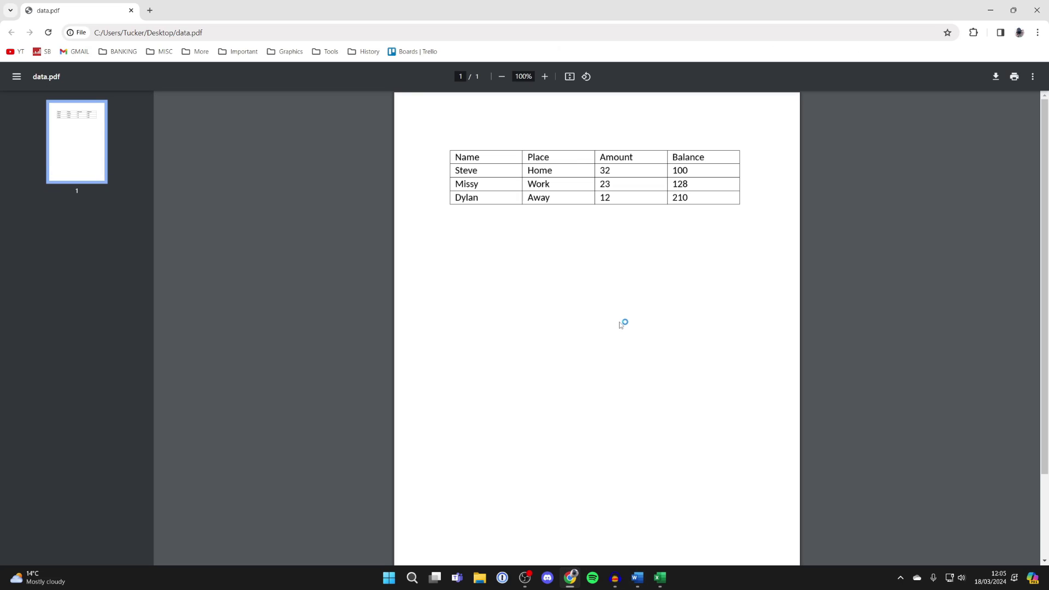
pyautogui.click(1037, 10)
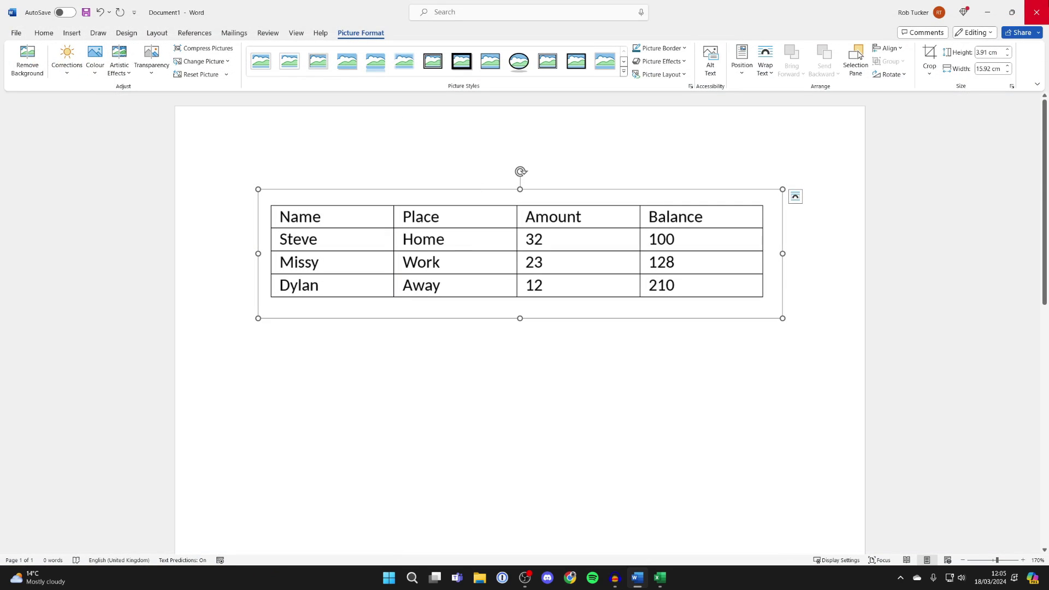
# Step: Browse to the Desktop and open data.pdf in Word for conversion
pyautogui.click(14, 33)
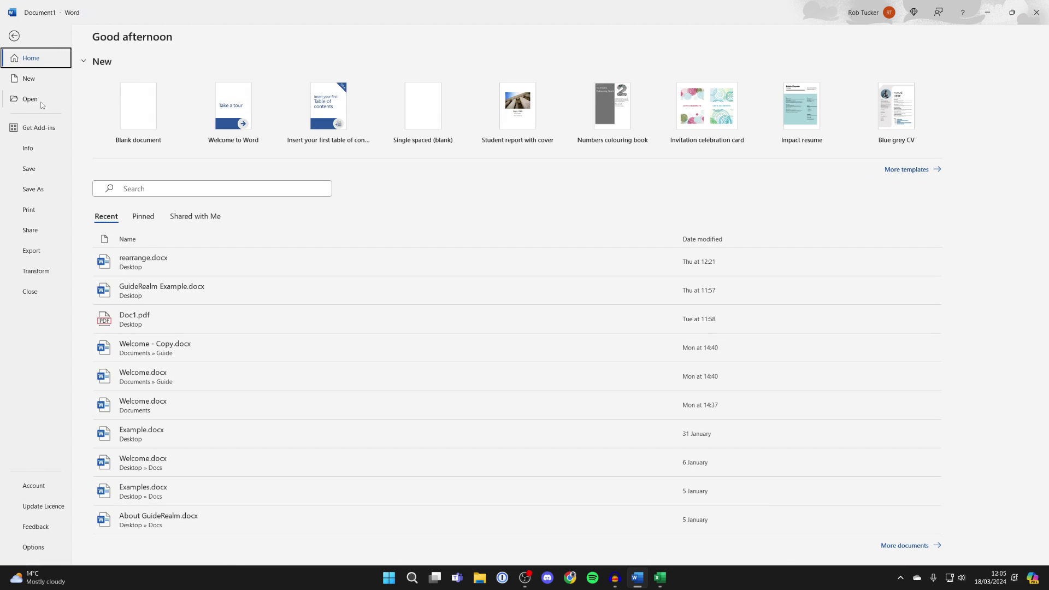
pyautogui.click(41, 105)
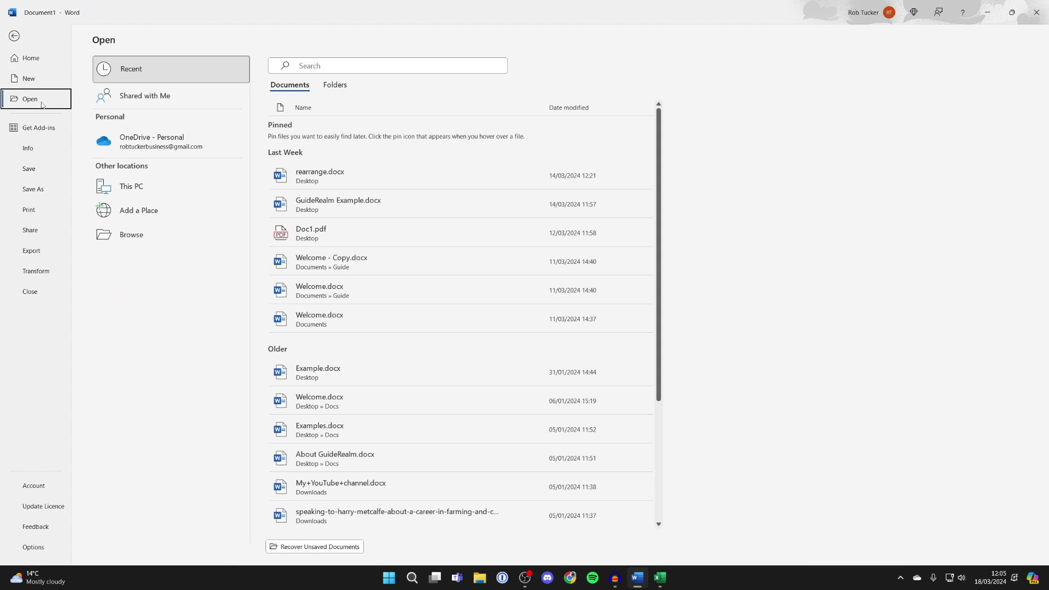
pyautogui.click(131, 235)
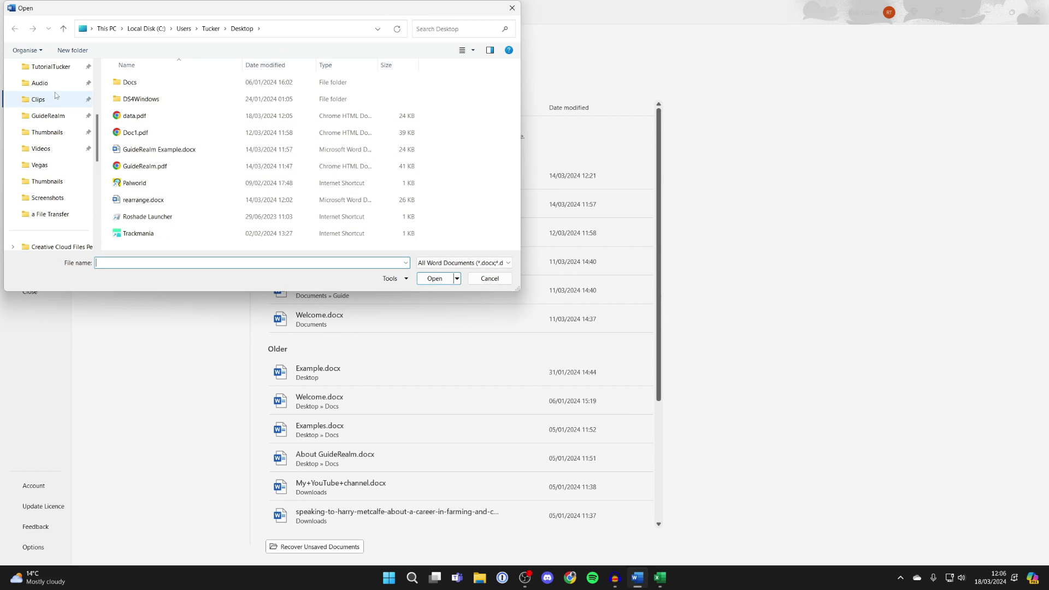
pyautogui.scroll(3, 54, 95)
pyautogui.click(44, 135)
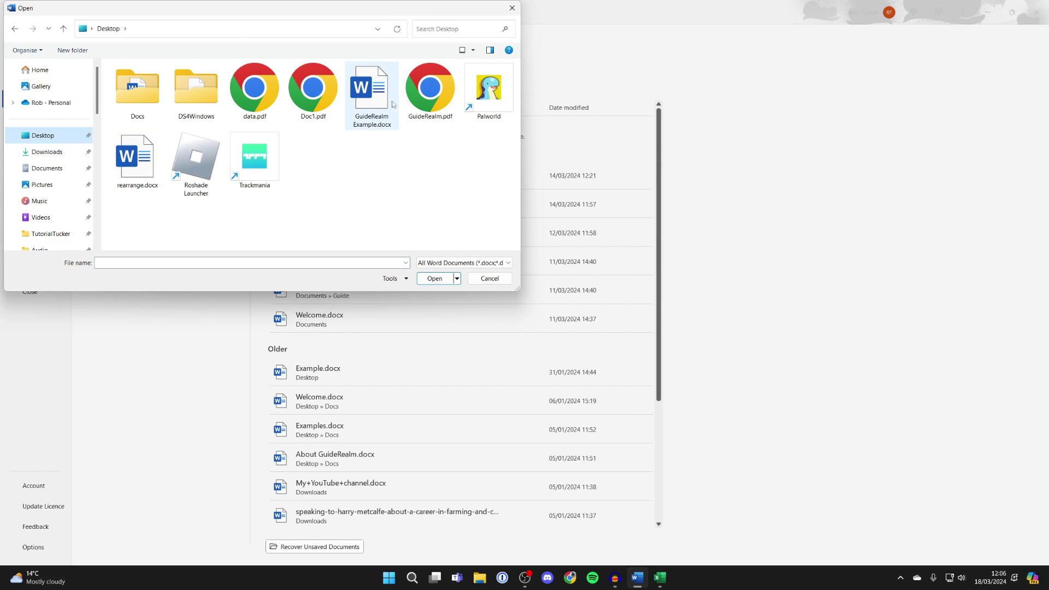
pyautogui.click(254, 90)
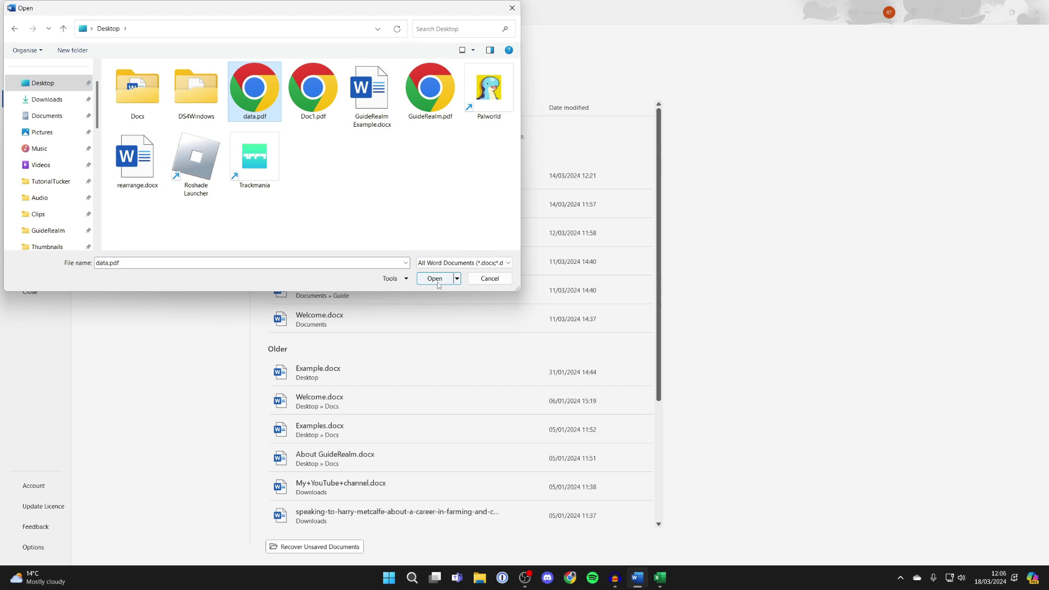
pyautogui.click(438, 281)
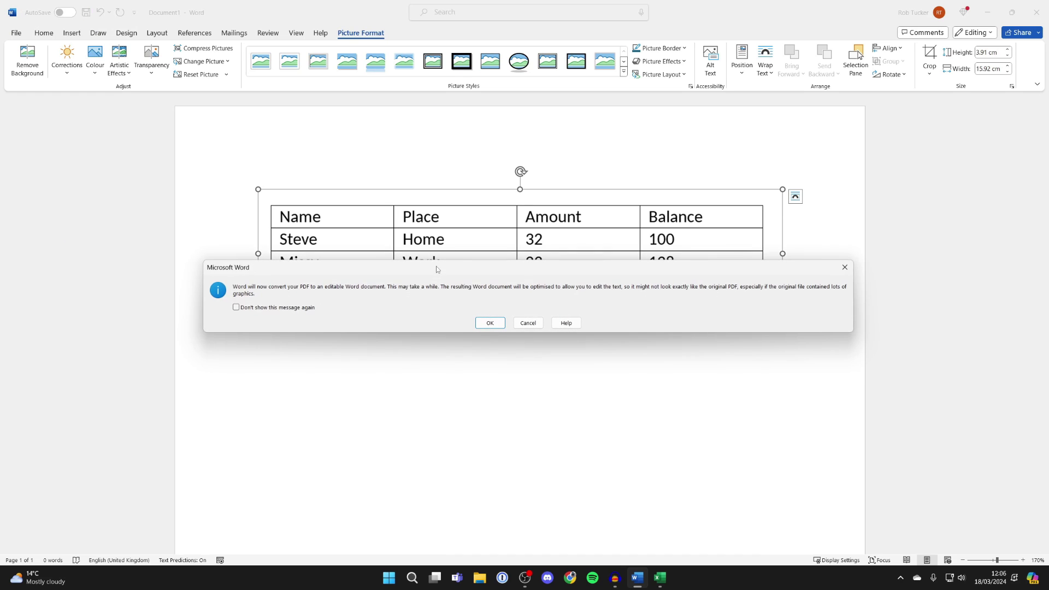
# Step: Accept the PDF conversion, copy the whole Name-to-210 table, and switch to Excel
pyautogui.click(490, 323)
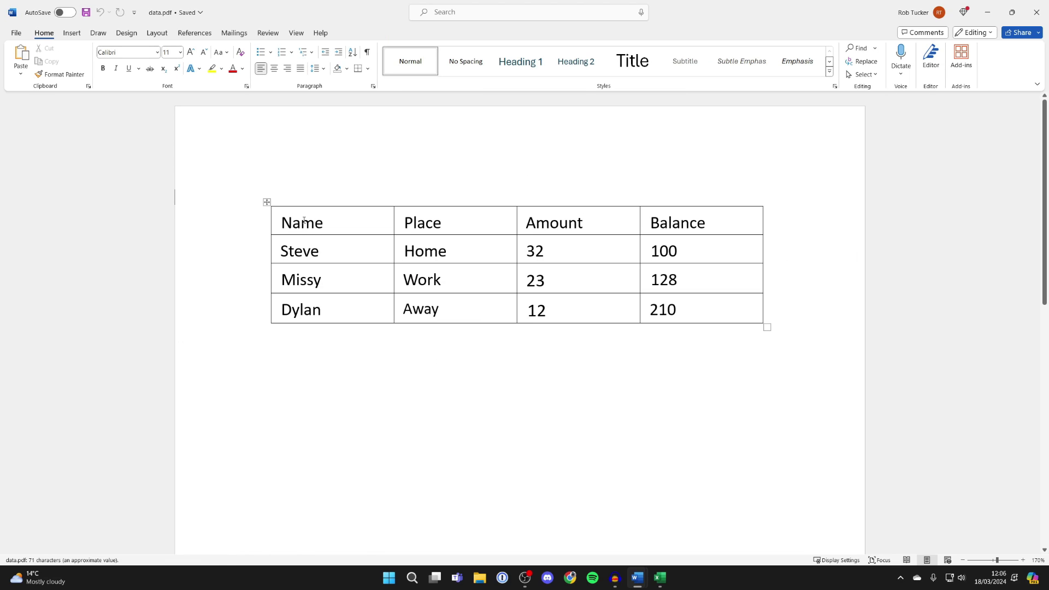
pyautogui.click(302, 222)
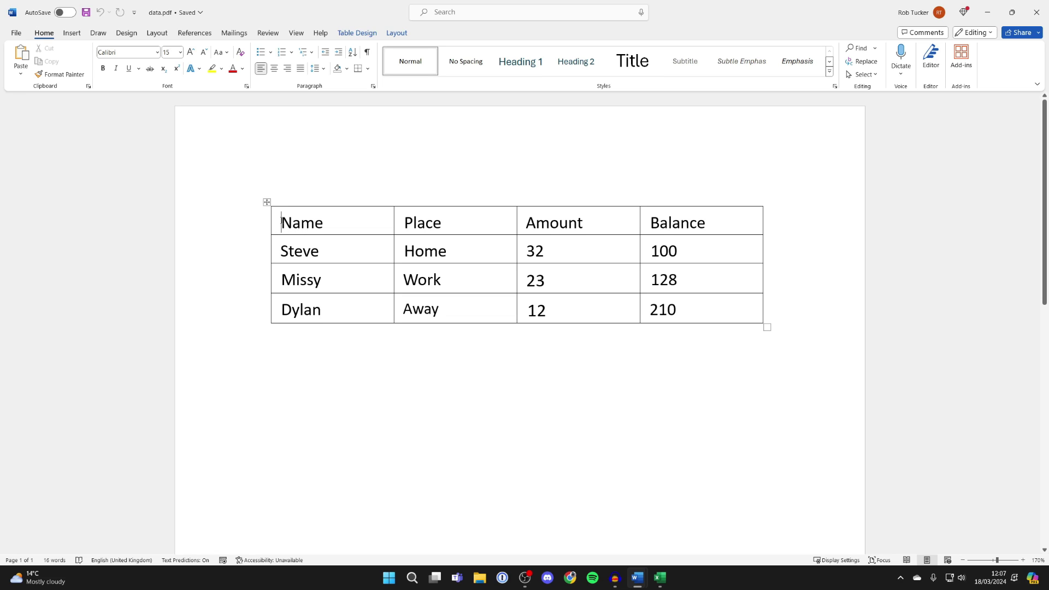
pyautogui.moveTo(281, 222); pyautogui.dragTo(682, 309)
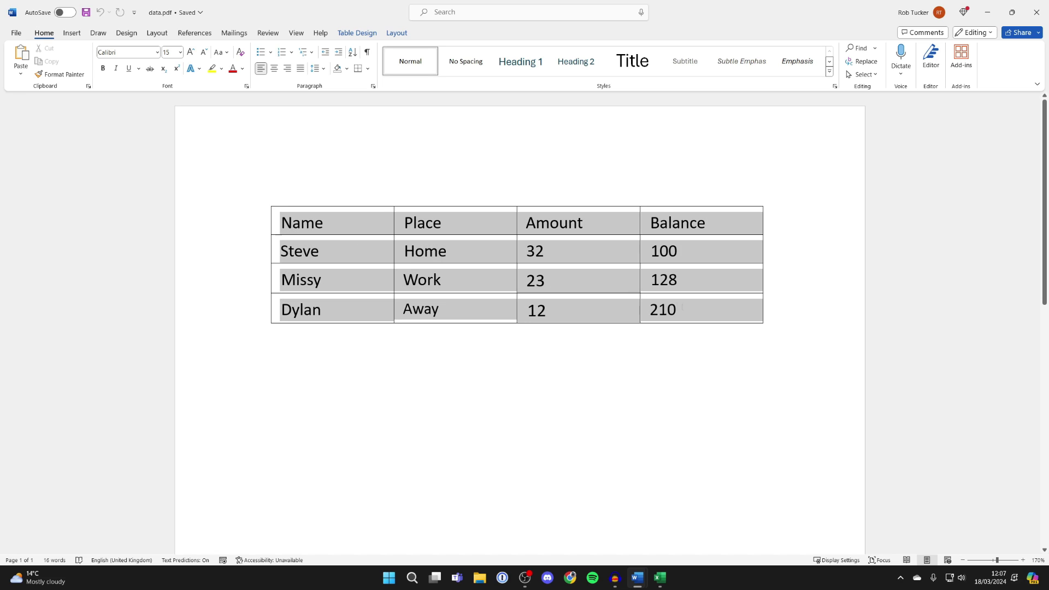
pyautogui.moveTo(695, 322); pyautogui.dragTo(695, 321)
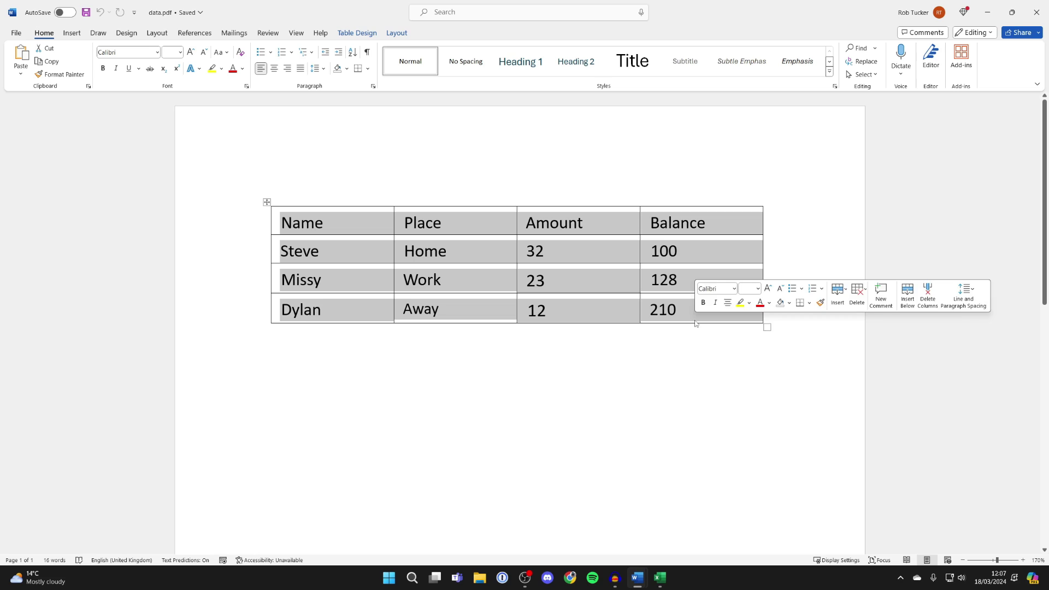
pyautogui.rightClick(518, 277)
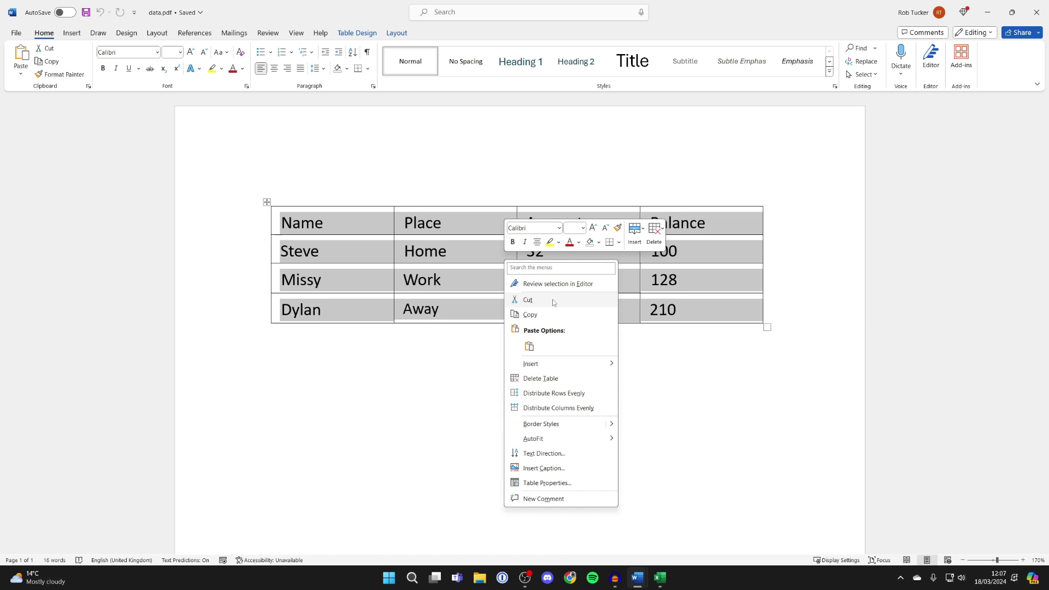
pyautogui.click(549, 314)
pyautogui.click(660, 577)
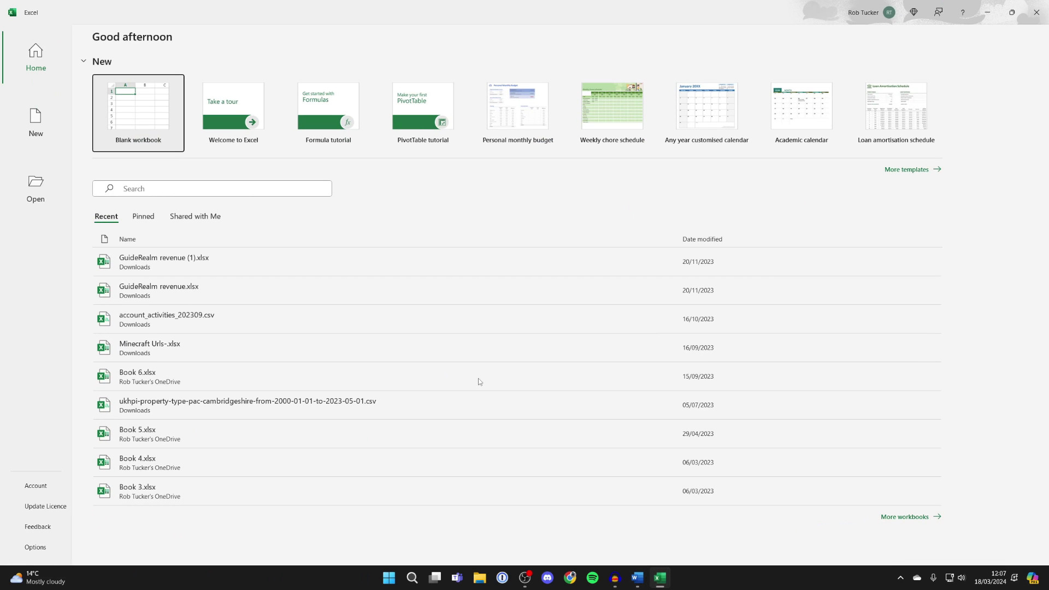
# Step: Paste the table at B2 of a new blank workbook with Match Destination Formatting
pyautogui.click(132, 129)
pyautogui.click(63, 136)
pyautogui.rightClick(64, 138)
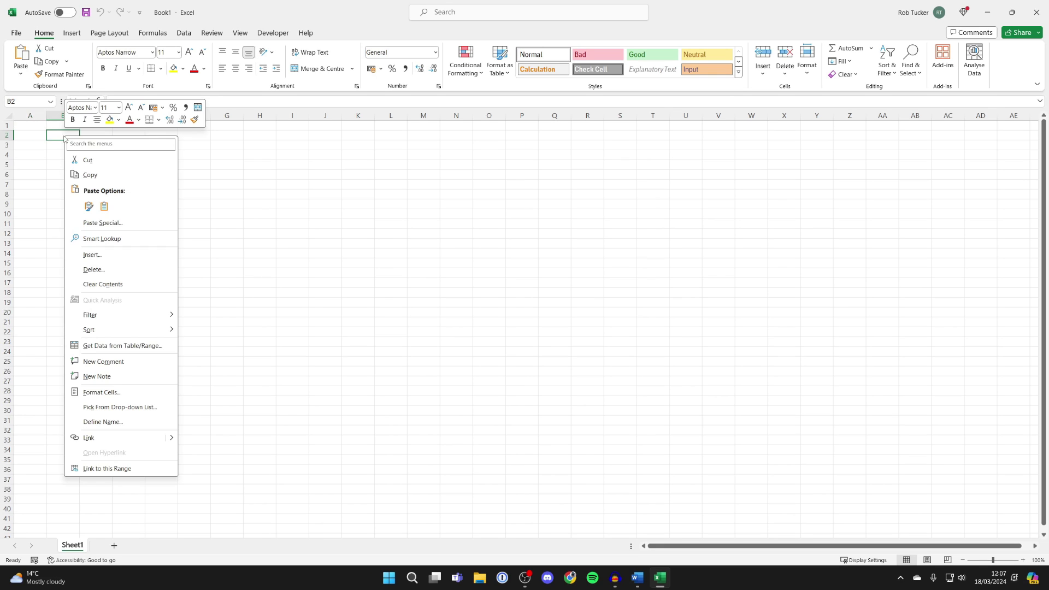
pyautogui.click(104, 207)
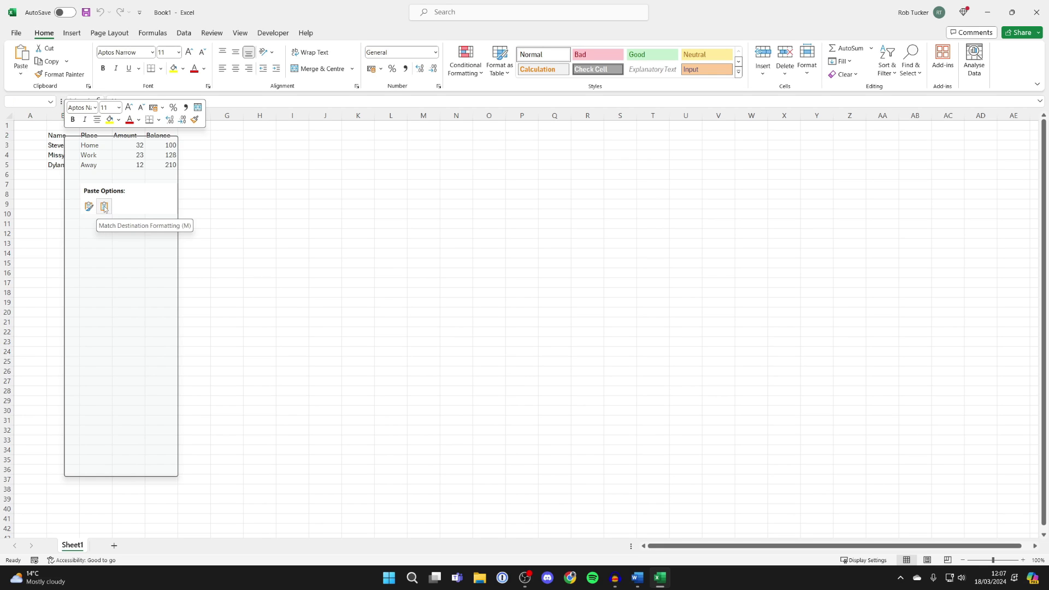